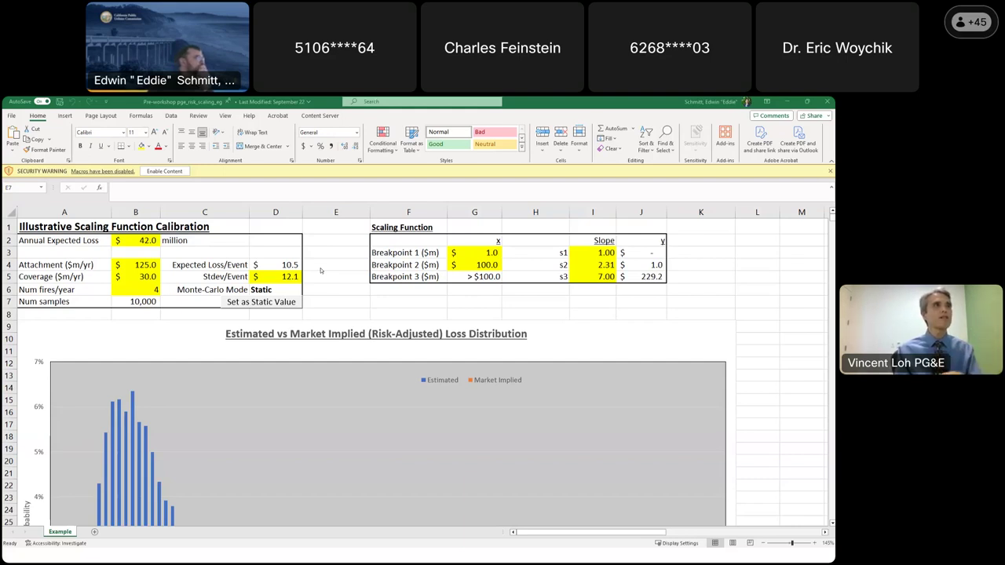
- Enable the workbook's macros and make the file a trusted document
{"action": "left_click", "coordinate": [275, 277]}
{"action": "left_click", "coordinate": [163, 171]}
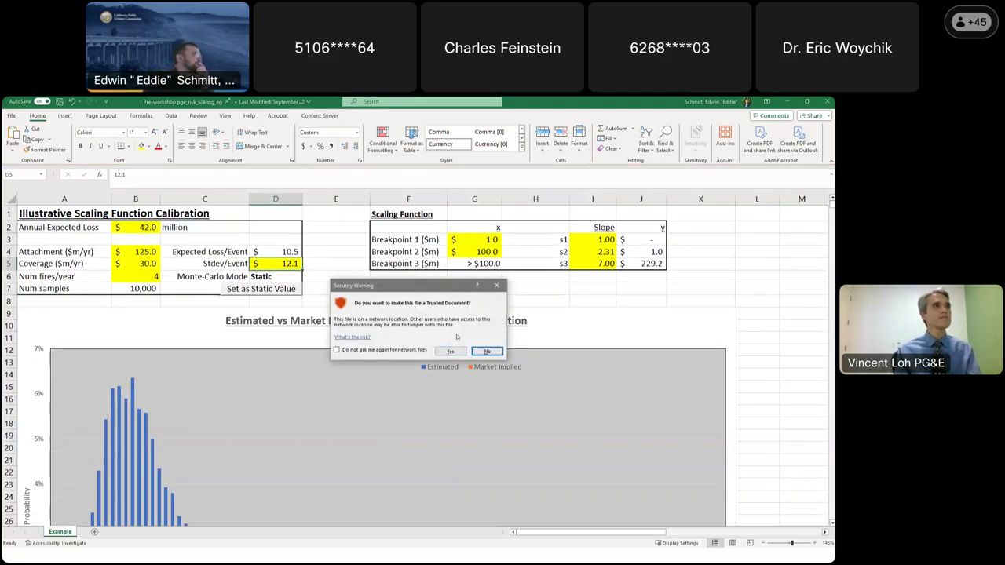
{"action": "left_click", "coordinate": [449, 351]}
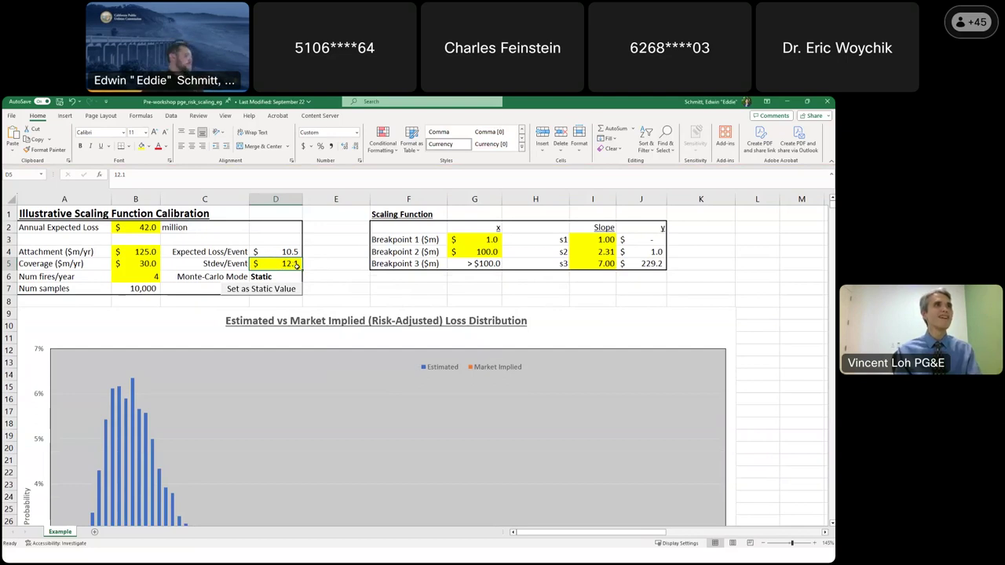
- Set the Stdev/Event input of the scaling function calibration to 15
{"action": "type", "text": "1"}
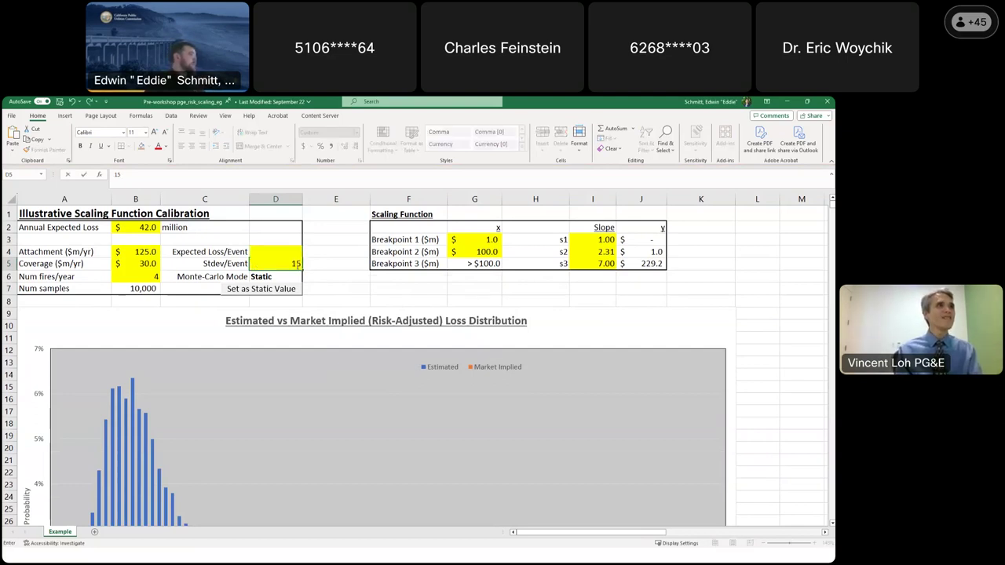
{"action": "type", "text": "5"}
{"action": "key", "text": "Return"}
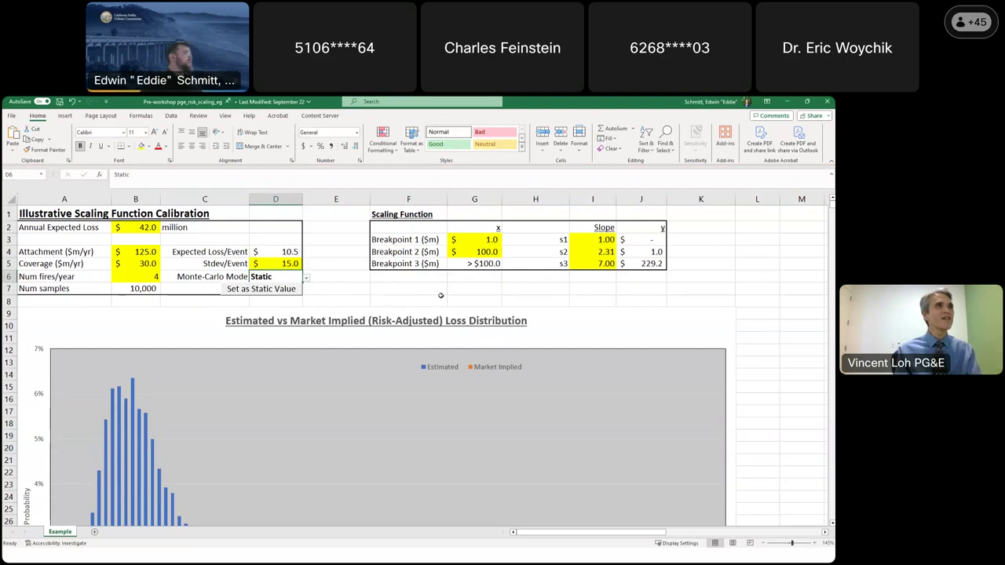
- Examine the estimated versus market-implied loss chart and the summary row of losses, coupons and exceedance probabilities, including the market-implied average annual loss
{"action": "scroll", "coordinate": [750, 373], "scroll_direction": "down", "scroll_amount": 6}
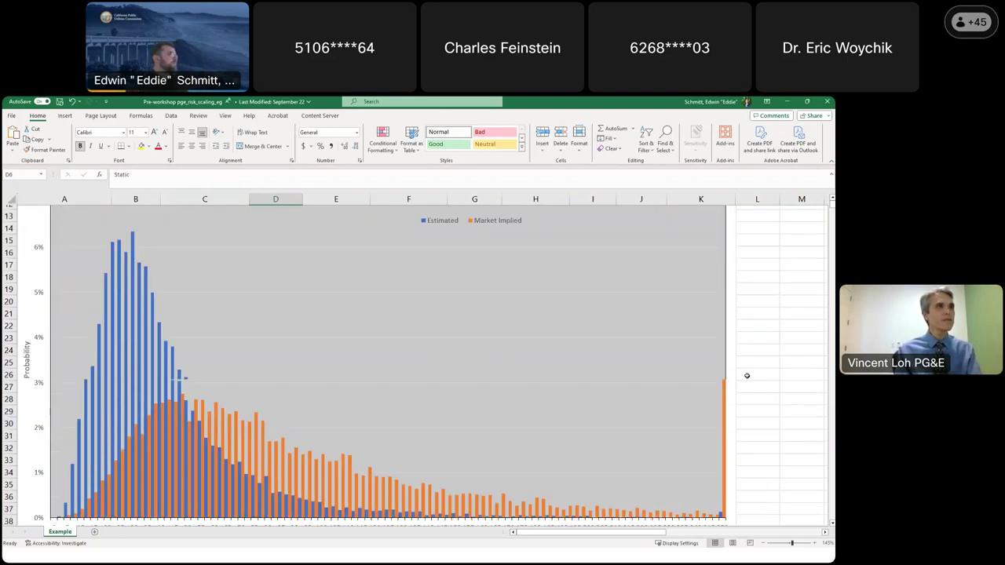
{"action": "scroll", "coordinate": [747, 376], "scroll_direction": "down", "scroll_amount": 7}
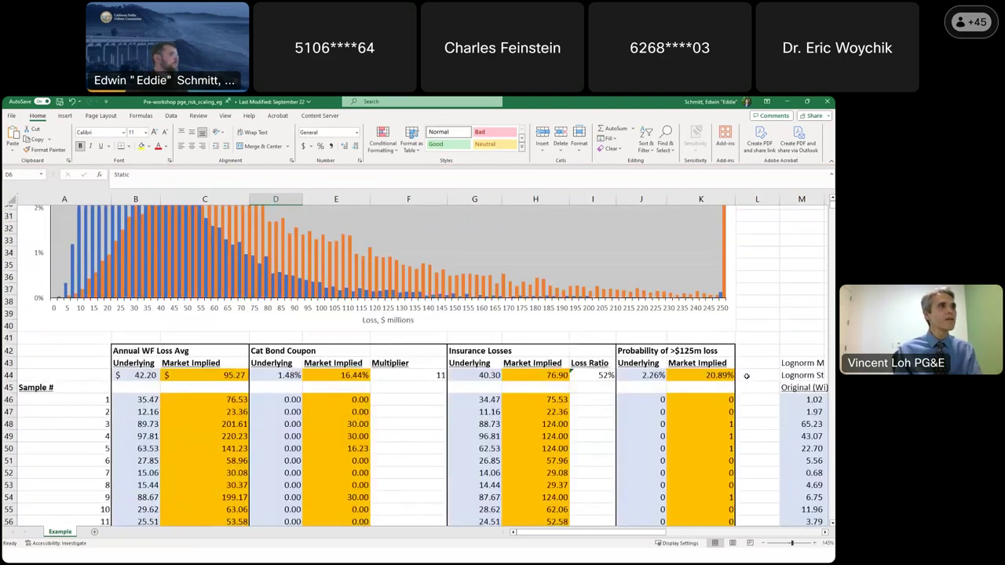
{"action": "scroll", "coordinate": [743, 378], "scroll_direction": "up", "scroll_amount": 3}
{"action": "scroll", "coordinate": [743, 378], "scroll_direction": "up", "scroll_amount": 5}
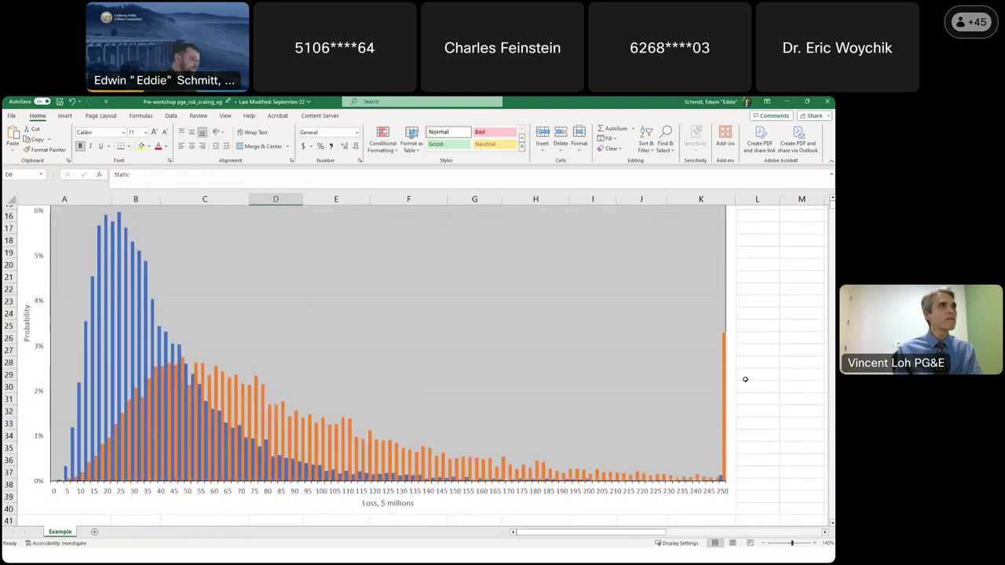
{"action": "left_click", "coordinate": [746, 379]}
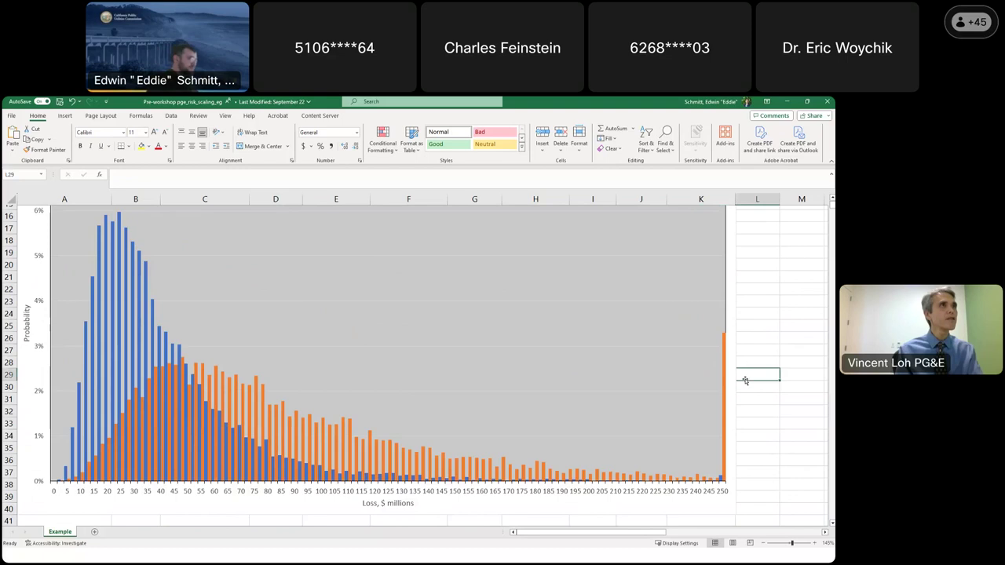
{"action": "left_click", "coordinate": [621, 285]}
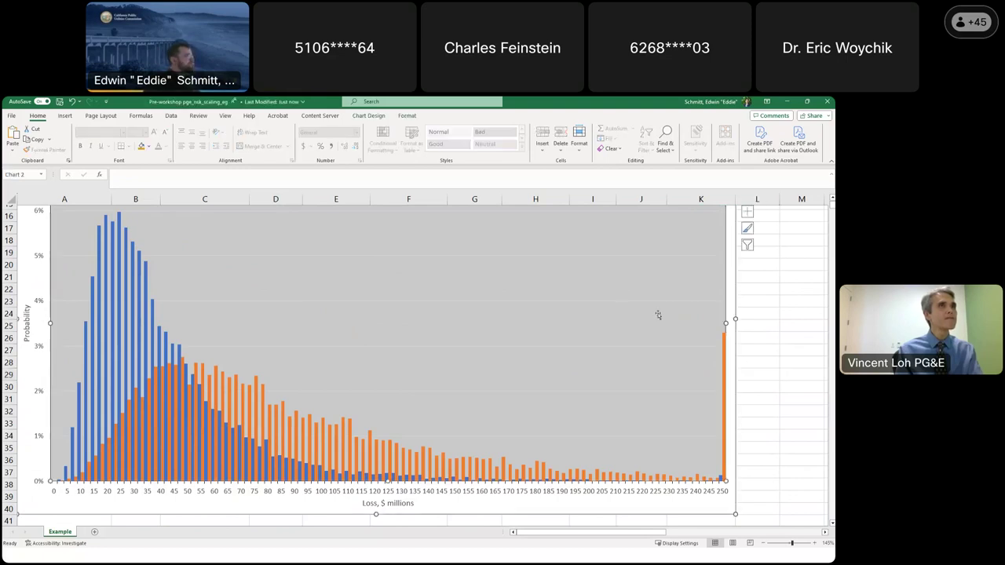
{"action": "scroll", "coordinate": [710, 326], "scroll_direction": "up", "scroll_amount": 4}
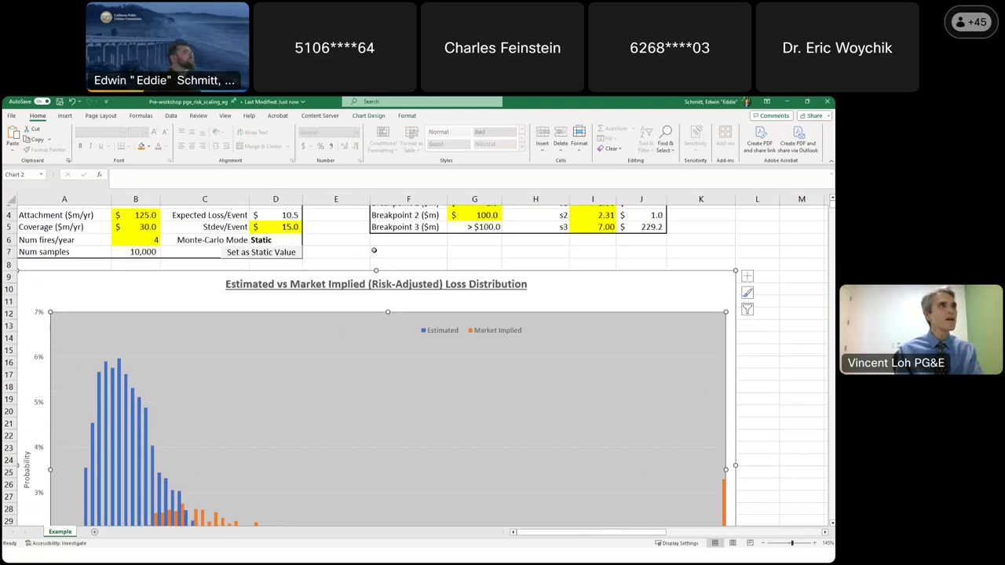
{"action": "scroll", "coordinate": [595, 304], "scroll_direction": "down", "scroll_amount": 6}
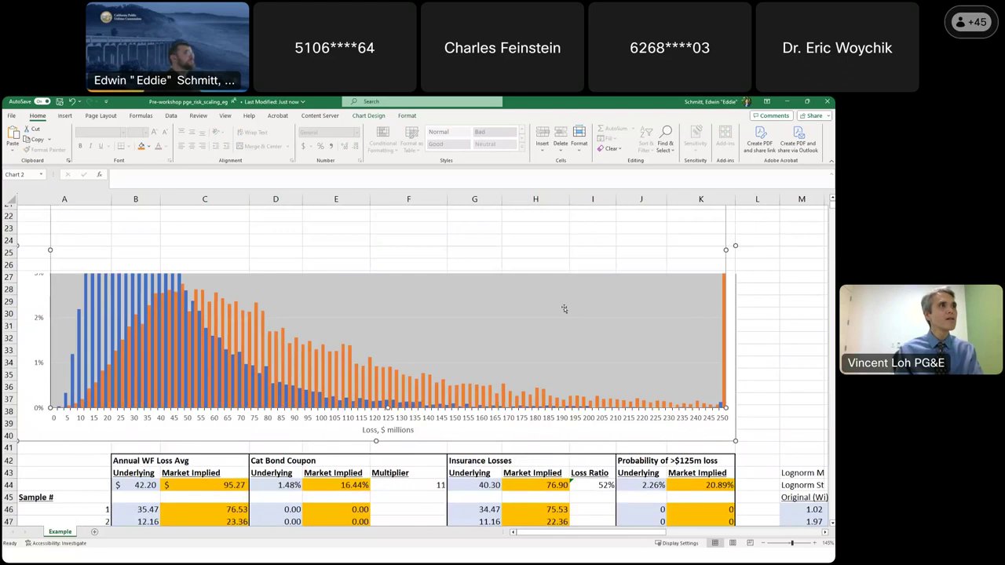
{"action": "scroll", "coordinate": [564, 309], "scroll_direction": "down", "scroll_amount": 1}
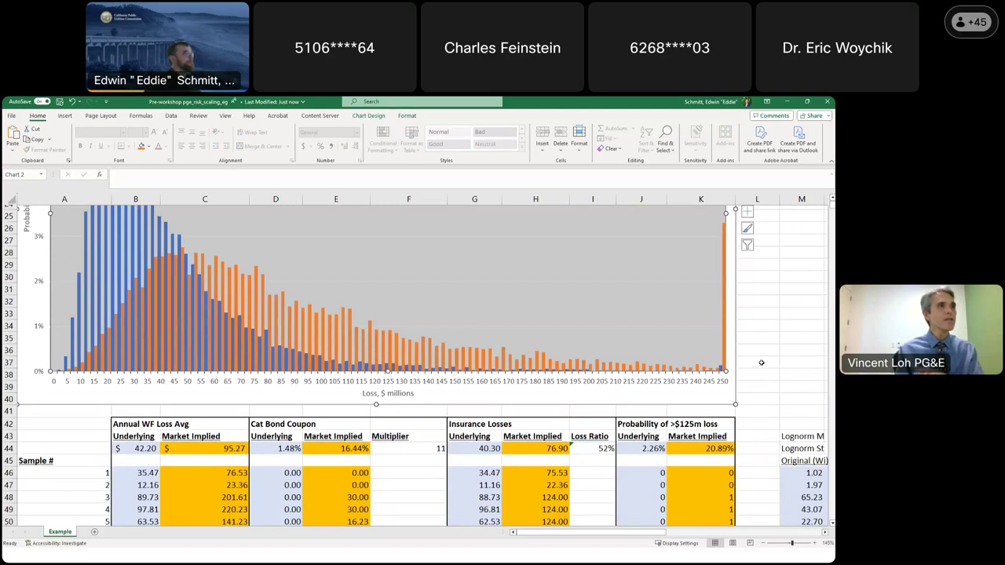
{"action": "scroll", "coordinate": [761, 362], "scroll_direction": "up", "scroll_amount": 3}
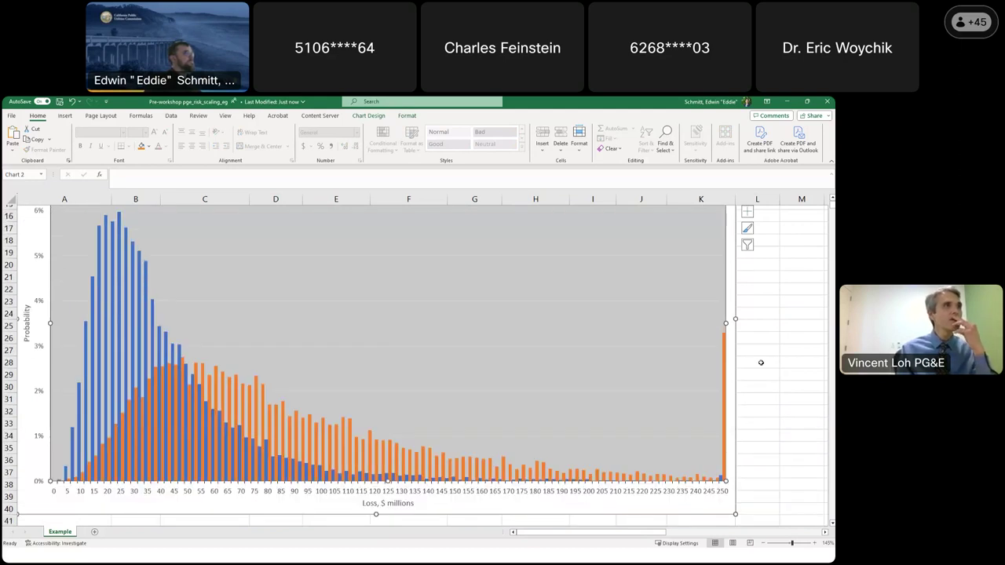
{"action": "scroll", "coordinate": [761, 362], "scroll_direction": "up", "scroll_amount": 1}
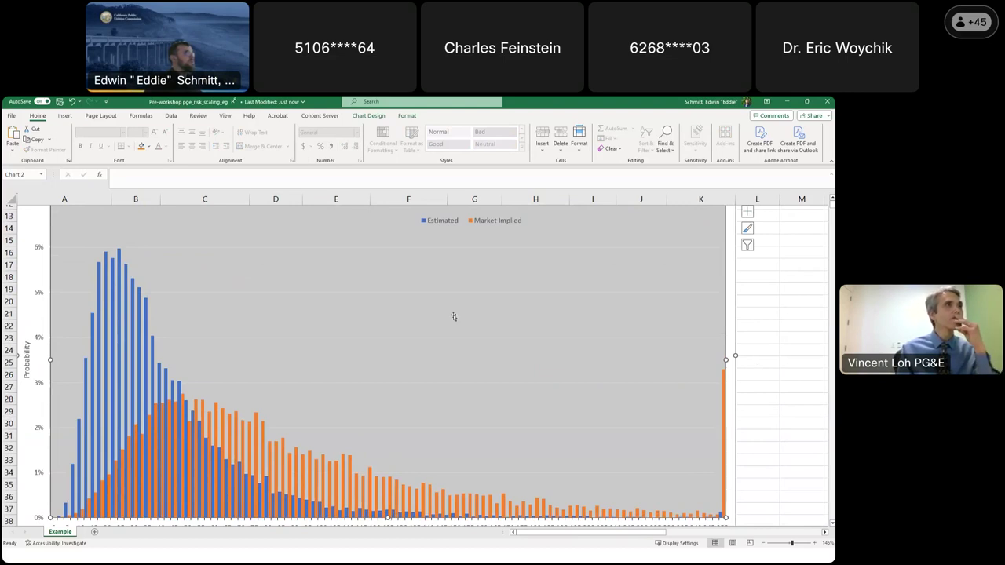
{"action": "scroll", "coordinate": [453, 316], "scroll_direction": "down", "scroll_amount": 10}
{"action": "scroll", "coordinate": [453, 317], "scroll_direction": "up", "scroll_amount": 2}
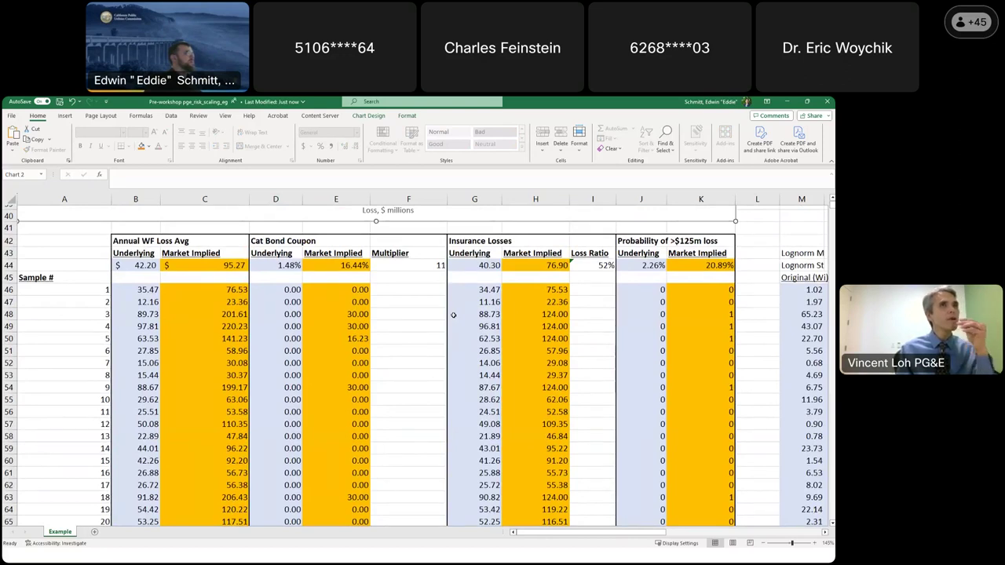
{"action": "left_click", "coordinate": [173, 267]}
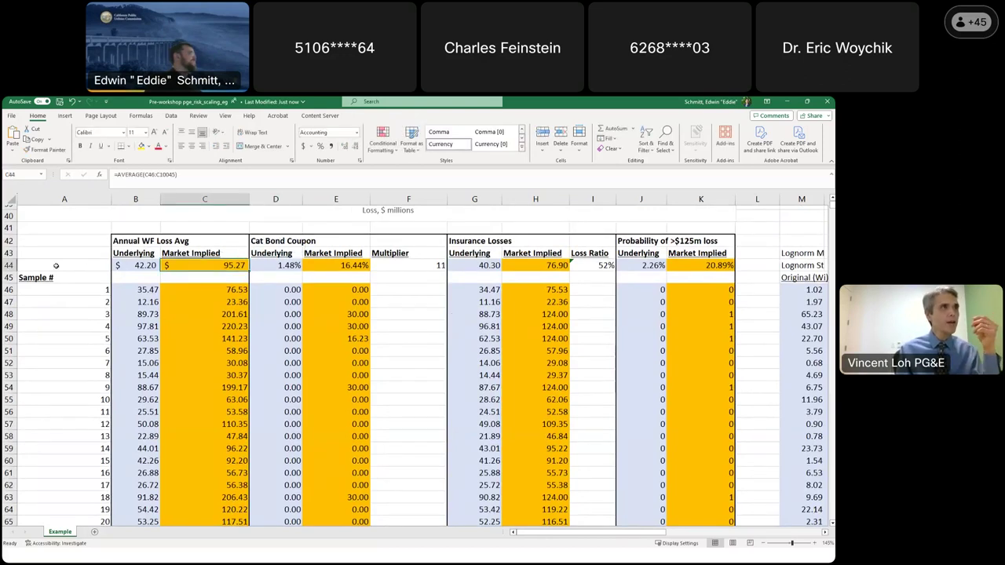
- Store the Monte-Carlo samples as static values in the calibration inputs
{"action": "scroll", "coordinate": [85, 269], "scroll_direction": "up", "scroll_amount": 13}
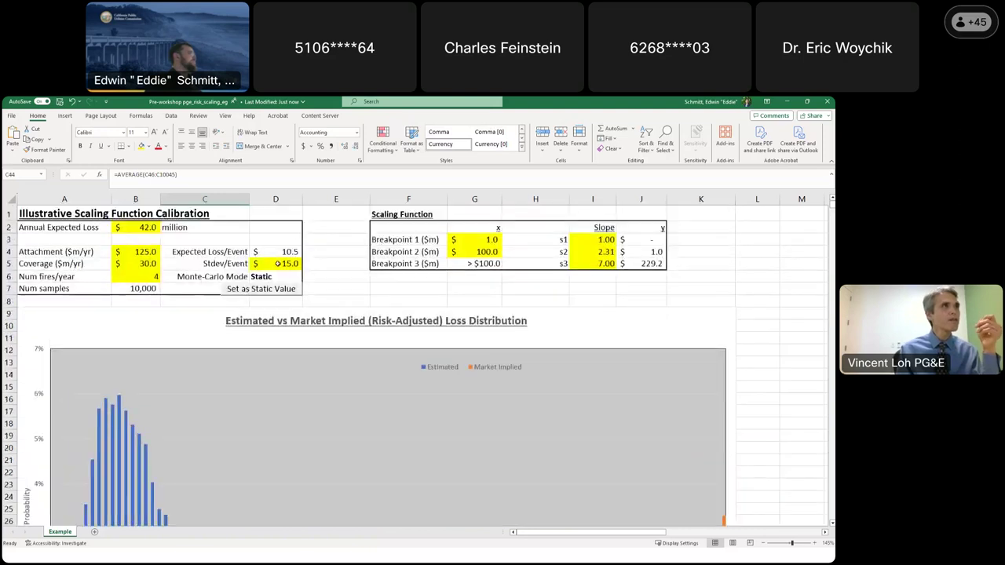
{"action": "left_click", "coordinate": [278, 263]}
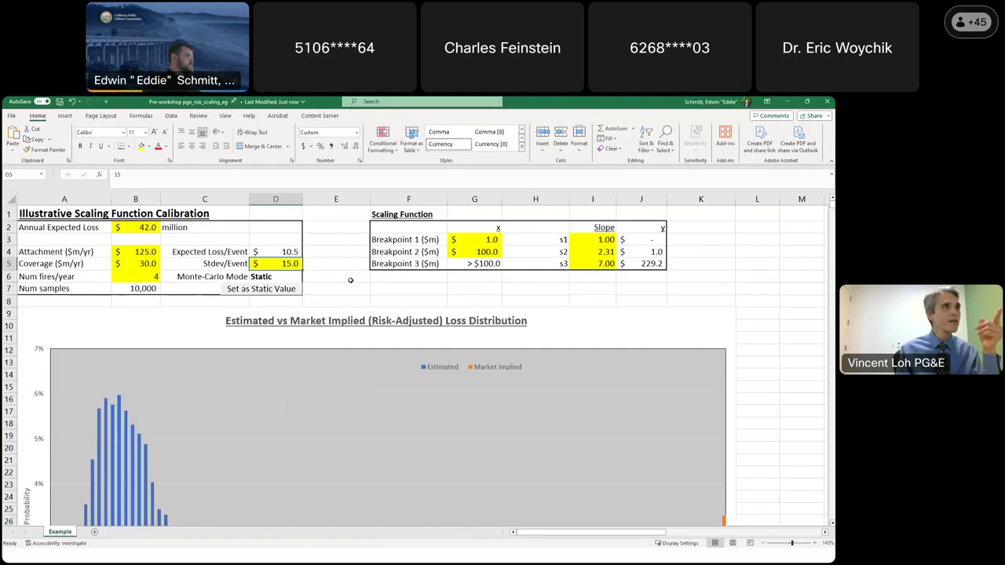
{"action": "left_click", "coordinate": [272, 289]}
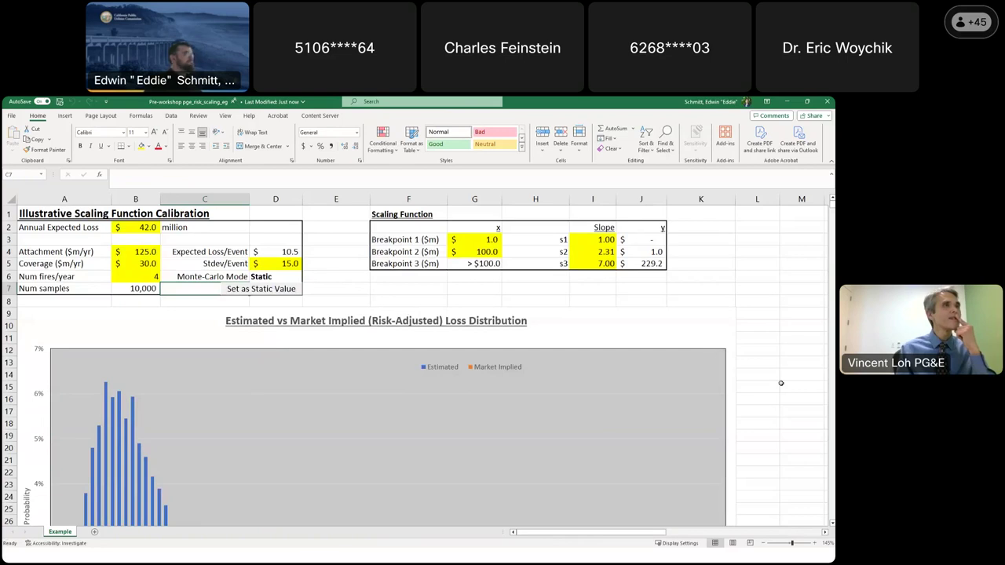
- Switch the Monte-Carlo mode to Live and check the underlying average annual wildfire loss in the summary row
{"action": "scroll", "coordinate": [777, 380], "scroll_direction": "down", "scroll_amount": 1}
{"action": "scroll", "coordinate": [777, 380], "scroll_direction": "down", "scroll_amount": 3}
{"action": "scroll", "coordinate": [717, 370], "scroll_direction": "up", "scroll_amount": 4}
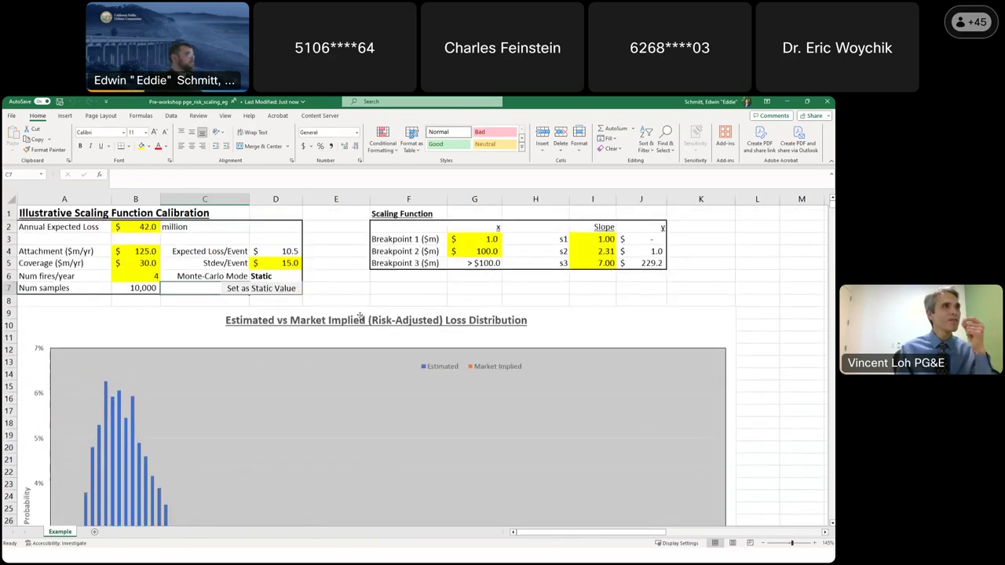
{"action": "left_click", "coordinate": [228, 278]}
{"action": "left_click", "coordinate": [263, 278]}
{"action": "left_click", "coordinate": [305, 279]}
{"action": "left_click", "coordinate": [267, 294]}
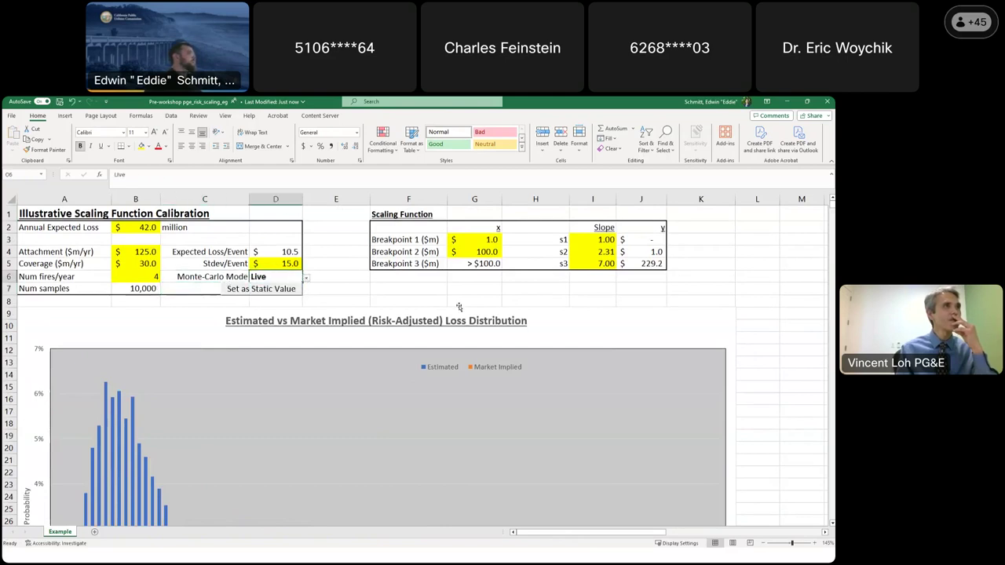
{"action": "left_click", "coordinate": [414, 287]}
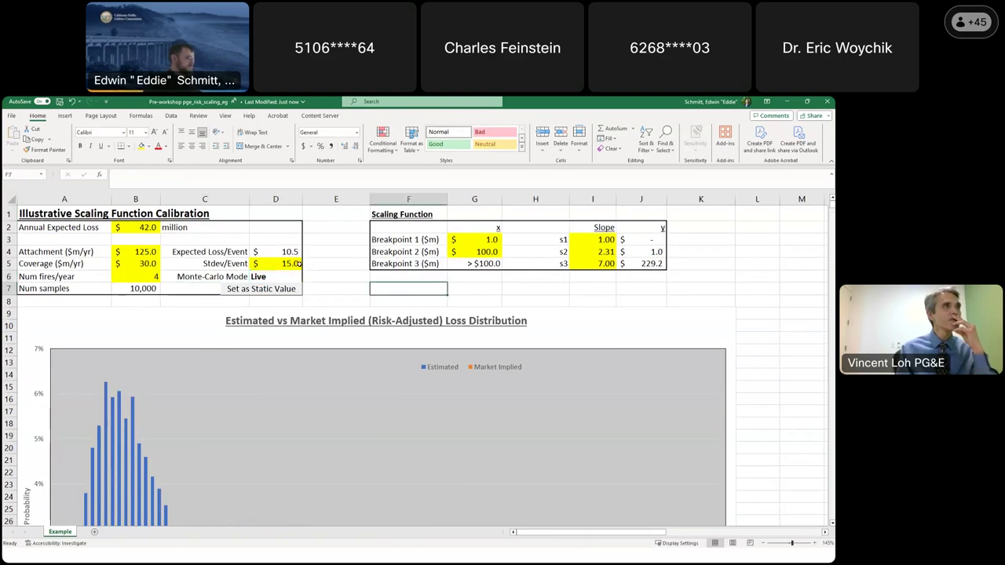
{"action": "scroll", "coordinate": [629, 444], "scroll_direction": "down", "scroll_amount": 1}
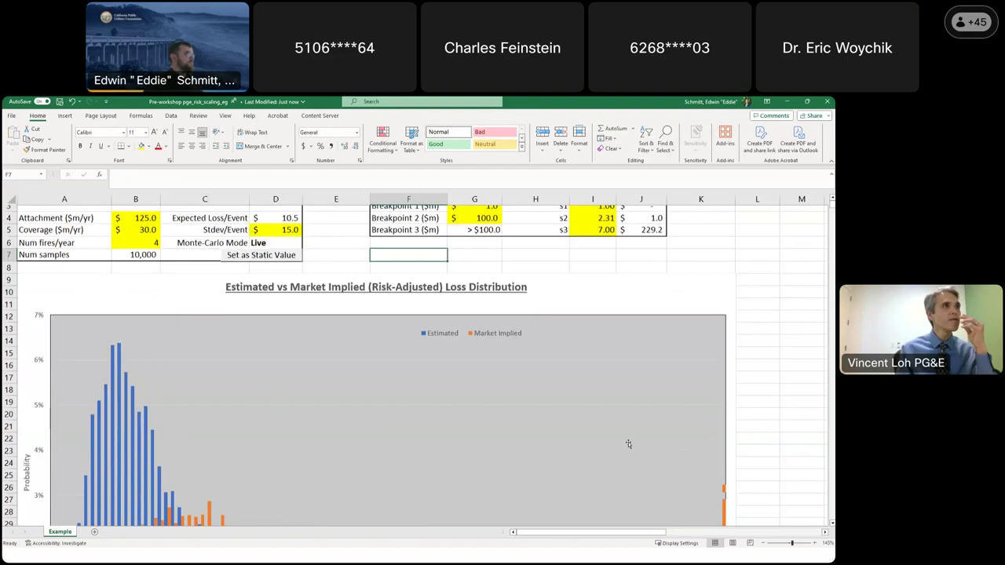
{"action": "scroll", "coordinate": [628, 445], "scroll_direction": "down", "scroll_amount": 11}
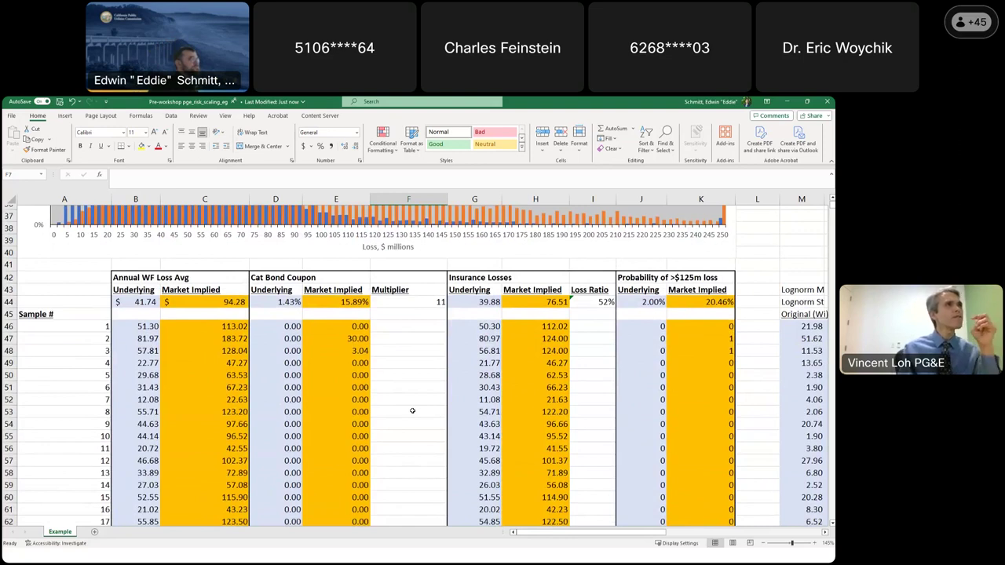
{"action": "left_click", "coordinate": [153, 303]}
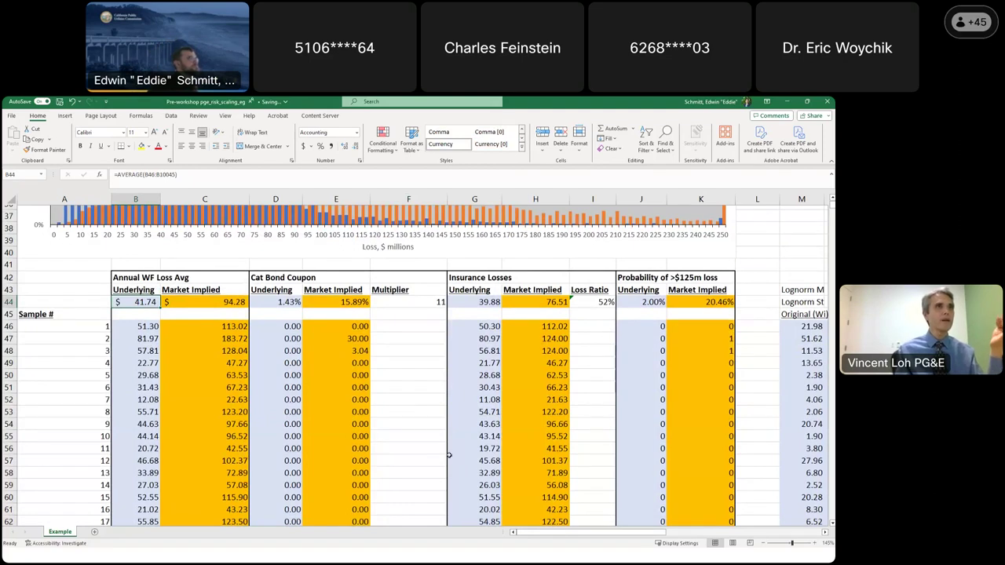
- Switch the Monte-Carlo mode back to Static
{"action": "scroll", "coordinate": [451, 457], "scroll_direction": "up", "scroll_amount": 12}
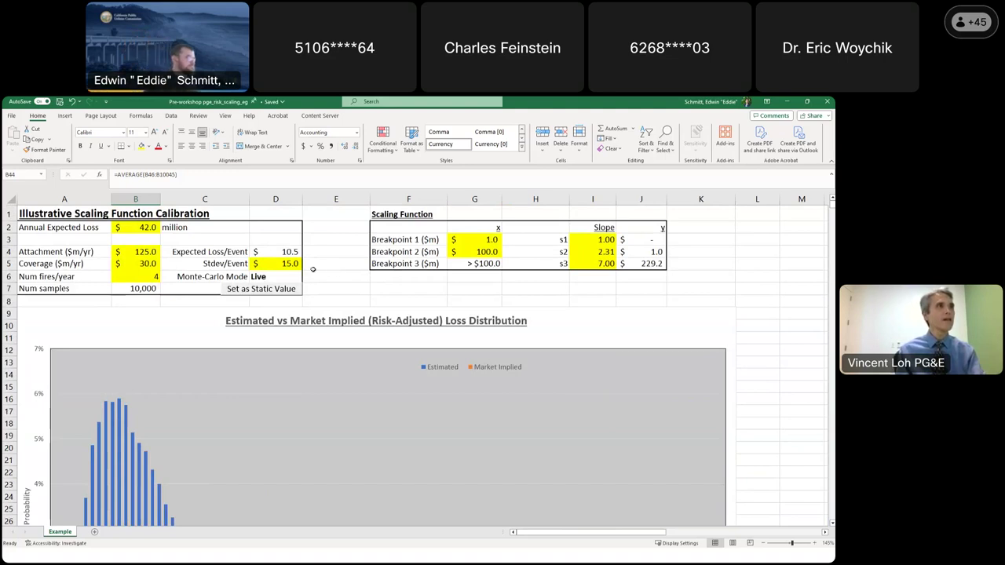
{"action": "left_click", "coordinate": [290, 264]}
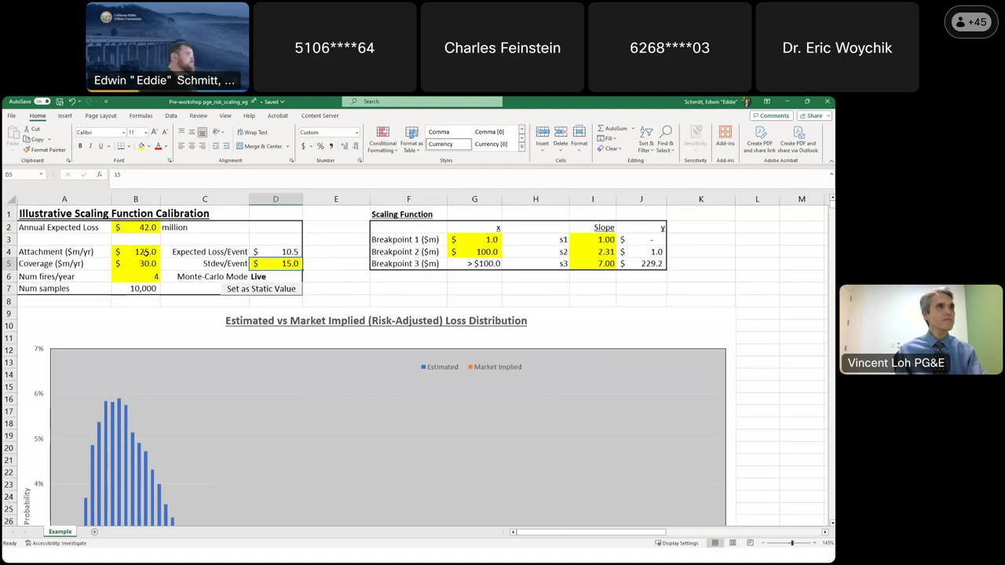
{"action": "left_click", "coordinate": [283, 281]}
{"action": "left_click", "coordinate": [306, 280]}
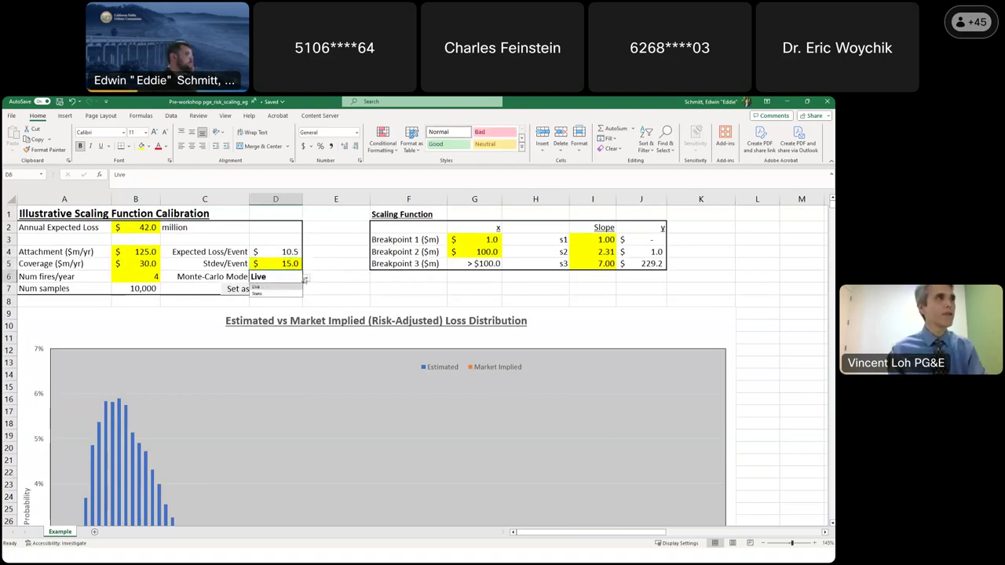
{"action": "left_click", "coordinate": [277, 294]}
- Set the Stdev/Event input back to 12.1
{"action": "left_click", "coordinate": [279, 267]}
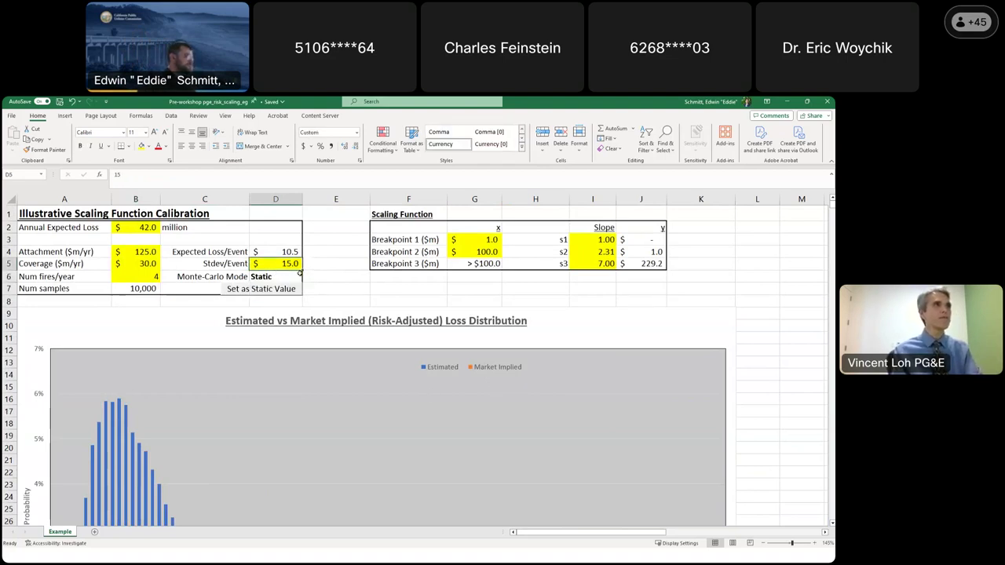
{"action": "type", "text": "12.1"}
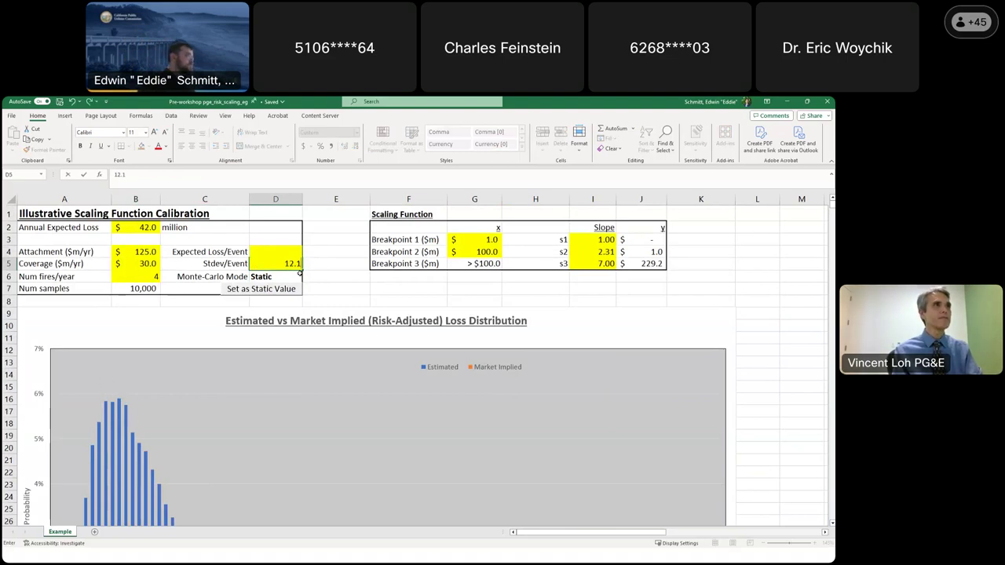
{"action": "key", "text": "Return"}
- Compare the estimated and market-implied loss distributions in the chart and the summary metrics beneath it
{"action": "scroll", "coordinate": [603, 397], "scroll_direction": "down", "scroll_amount": 4}
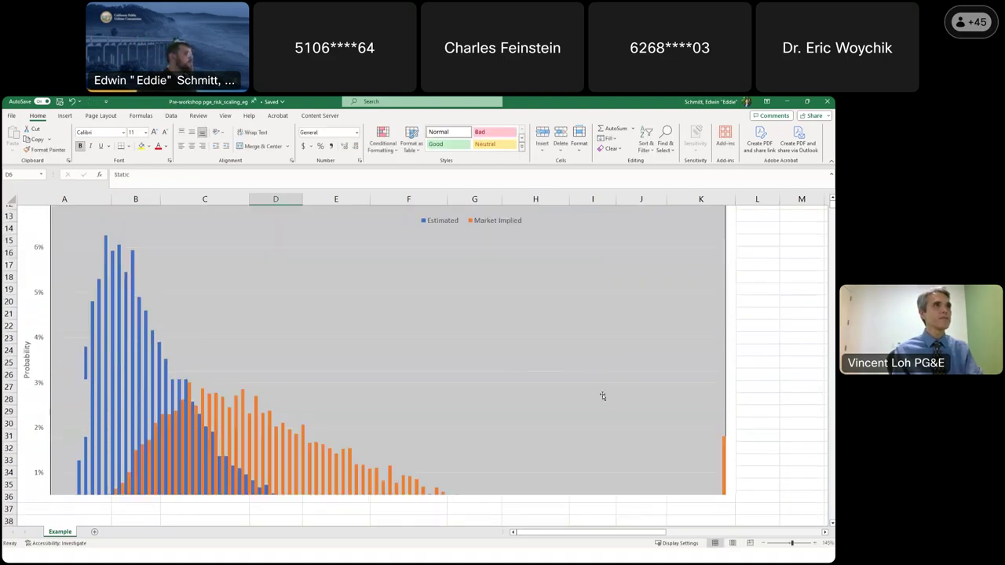
{"action": "scroll", "coordinate": [602, 396], "scroll_direction": "down", "scroll_amount": 7}
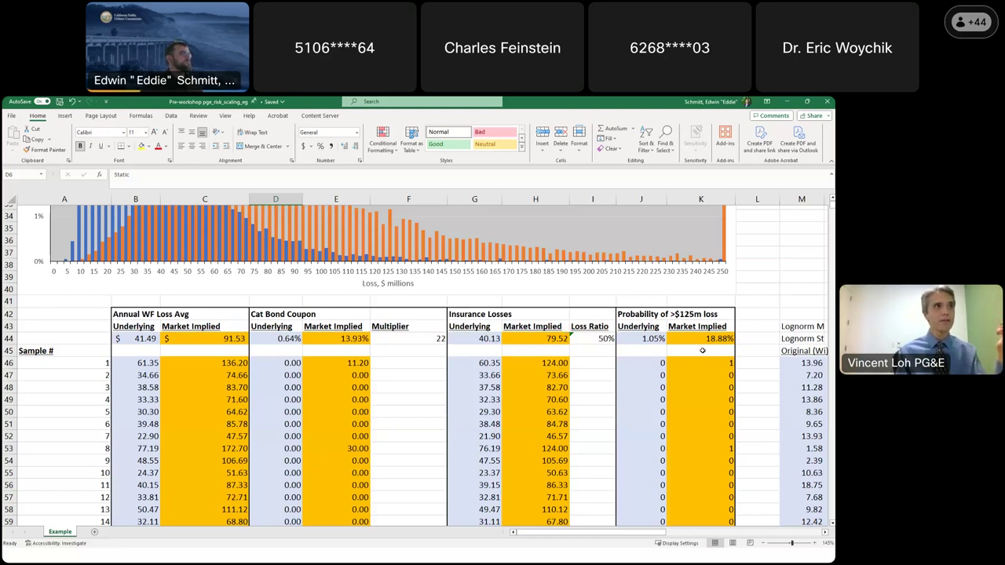
{"action": "scroll", "coordinate": [709, 338], "scroll_direction": "up", "scroll_amount": 6}
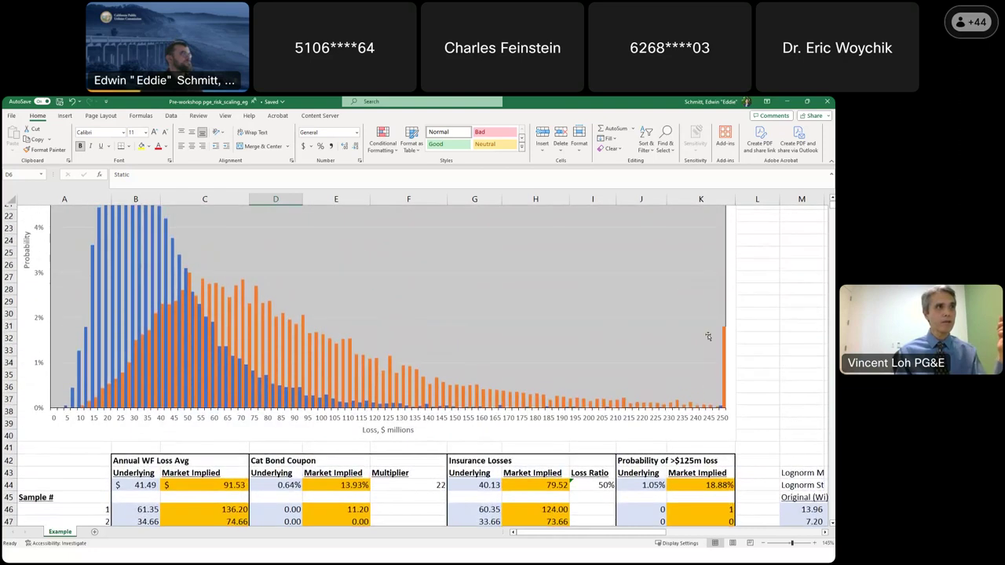
{"action": "scroll", "coordinate": [709, 336], "scroll_direction": "up", "scroll_amount": 1}
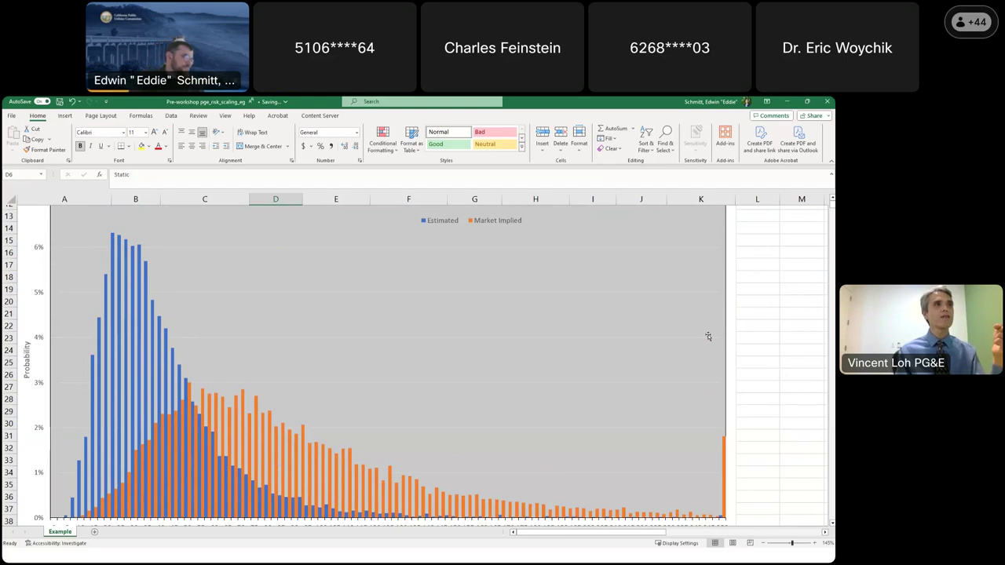
{"action": "scroll", "coordinate": [707, 336], "scroll_direction": "down", "scroll_amount": 1}
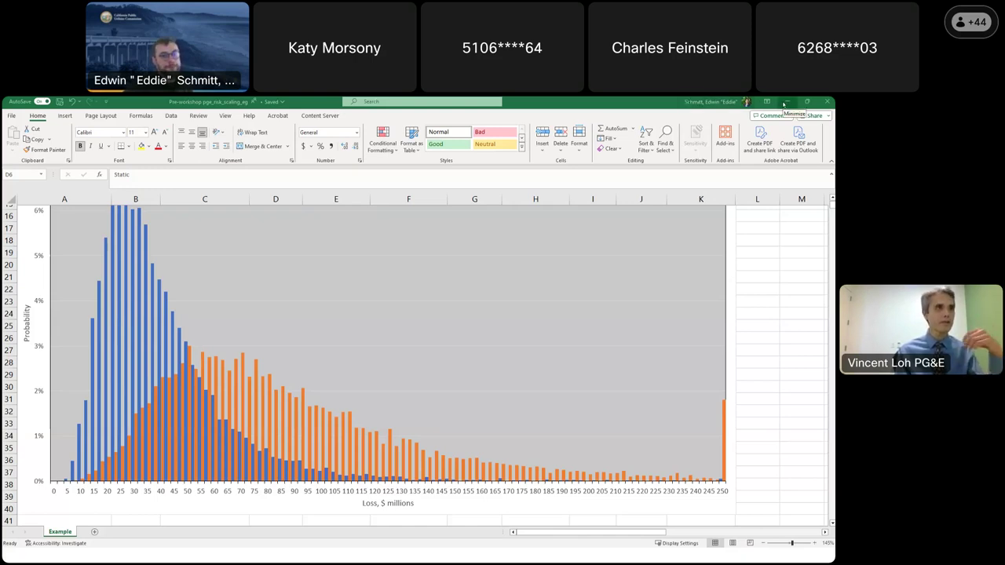
- Examine the summary metrics and sample rows, including the probability of losses over $125m, alongside the tail of the loss distribution chart
{"action": "scroll", "coordinate": [482, 397], "scroll_direction": "down", "scroll_amount": 8}
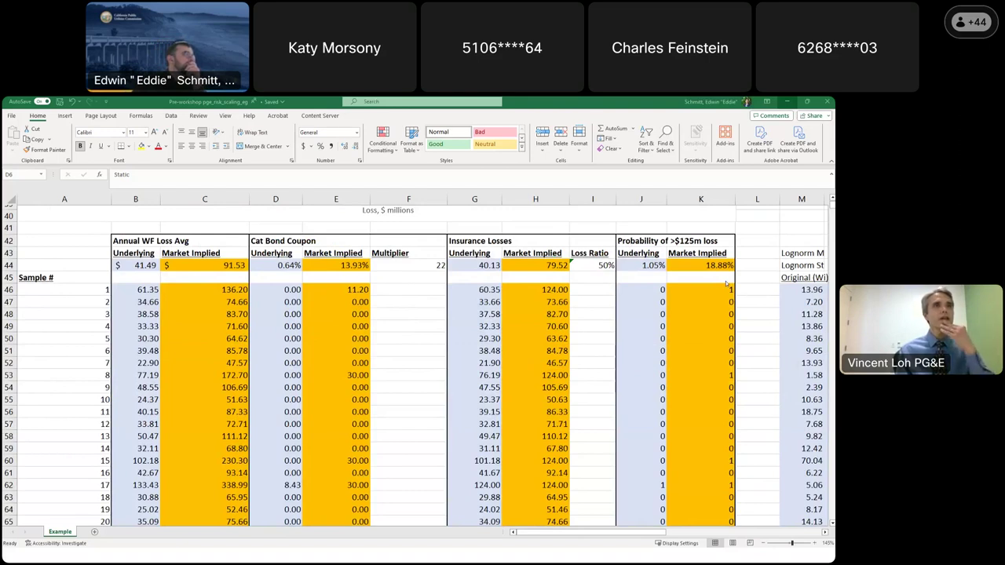
{"action": "scroll", "coordinate": [727, 284], "scroll_direction": "up", "scroll_amount": 2}
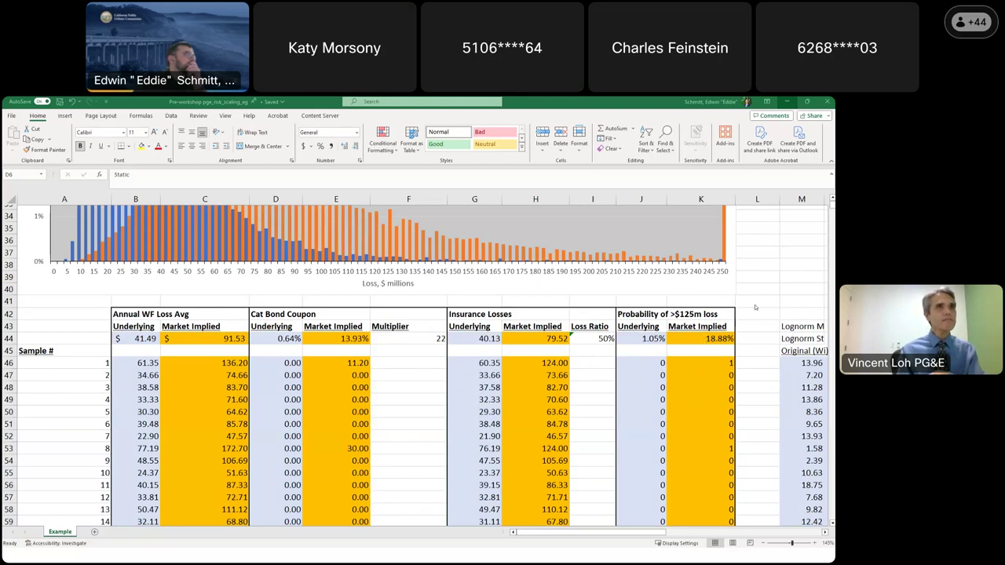
{"action": "scroll", "coordinate": [750, 314], "scroll_direction": "up", "scroll_amount": 1}
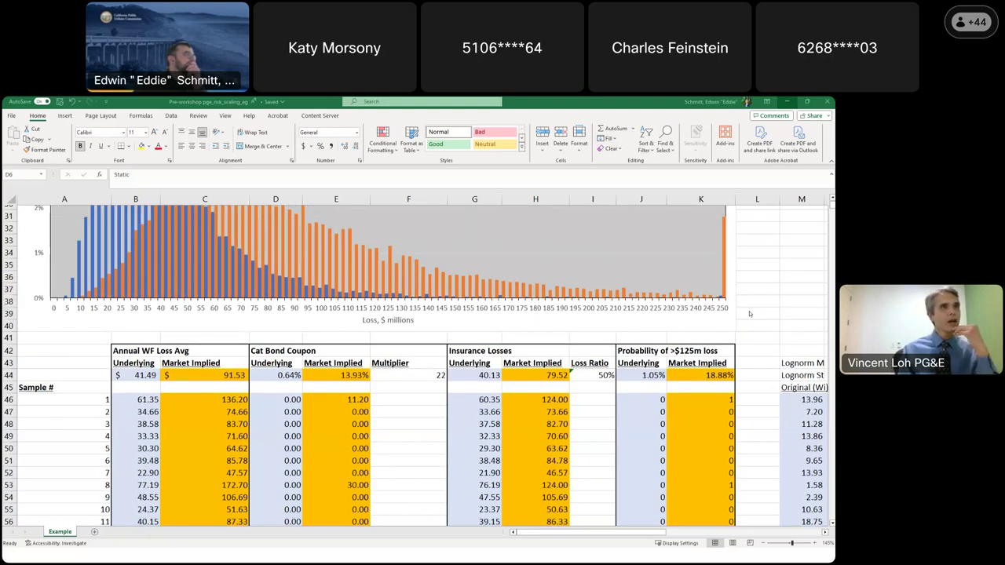
{"action": "scroll", "coordinate": [750, 314], "scroll_direction": "up", "scroll_amount": 3}
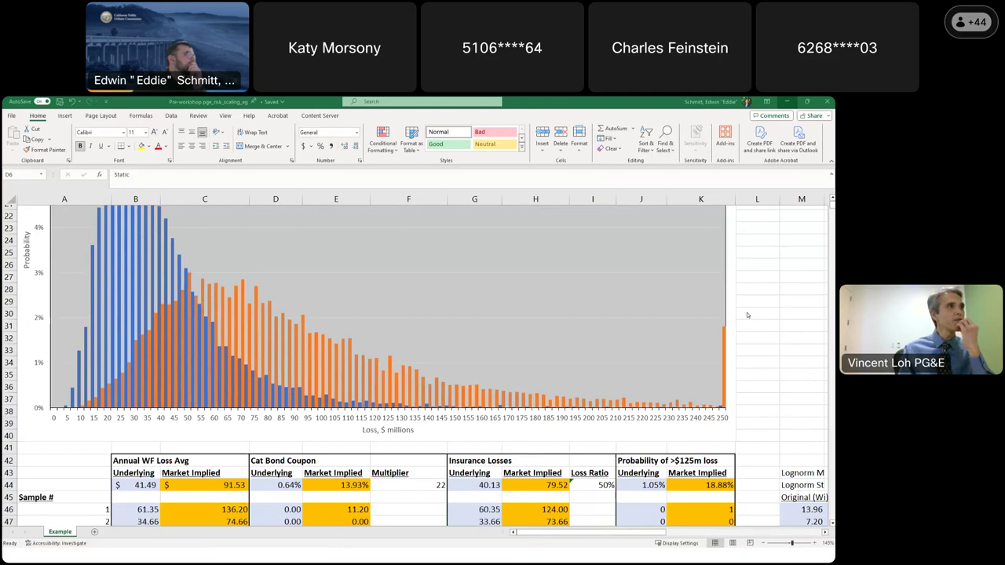
{"action": "scroll", "coordinate": [748, 315], "scroll_direction": "down", "scroll_amount": 2}
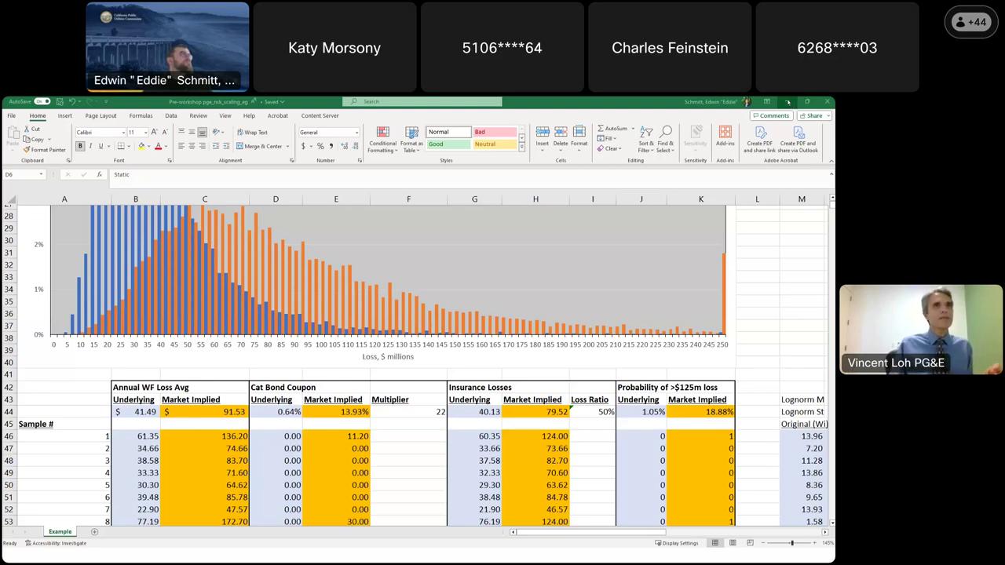
- Minimize the workbook to return to the slide show and advance from the Calibration Example slide to the Other Considerations slide
{"action": "left_click", "coordinate": [788, 102]}
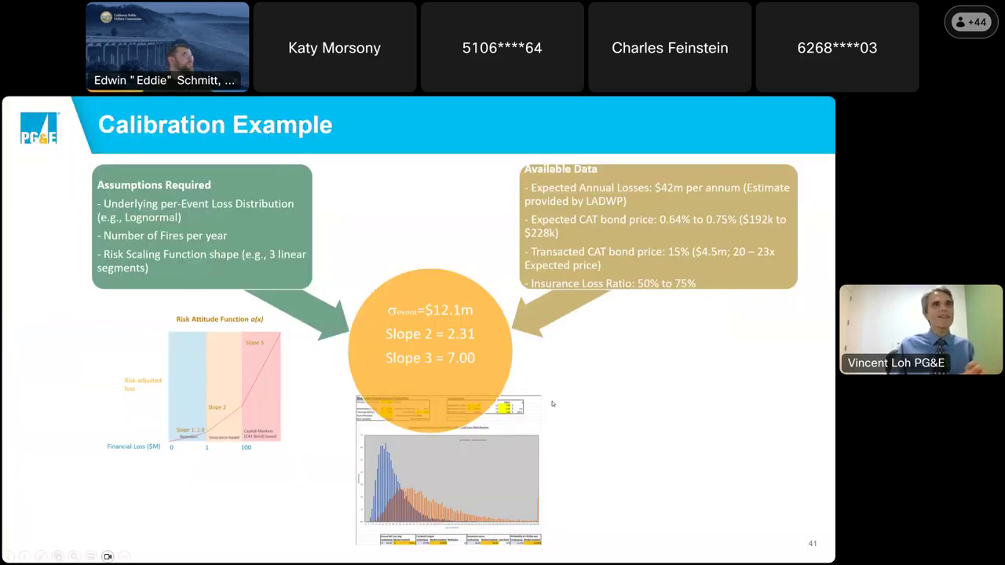
{"action": "left_click", "coordinate": [553, 404]}
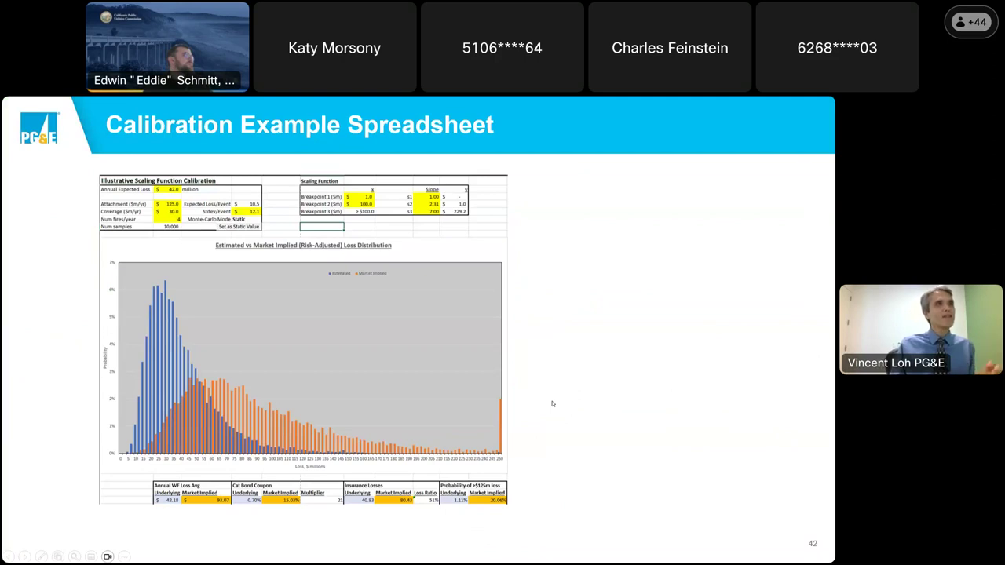
{"action": "key", "text": "Right"}
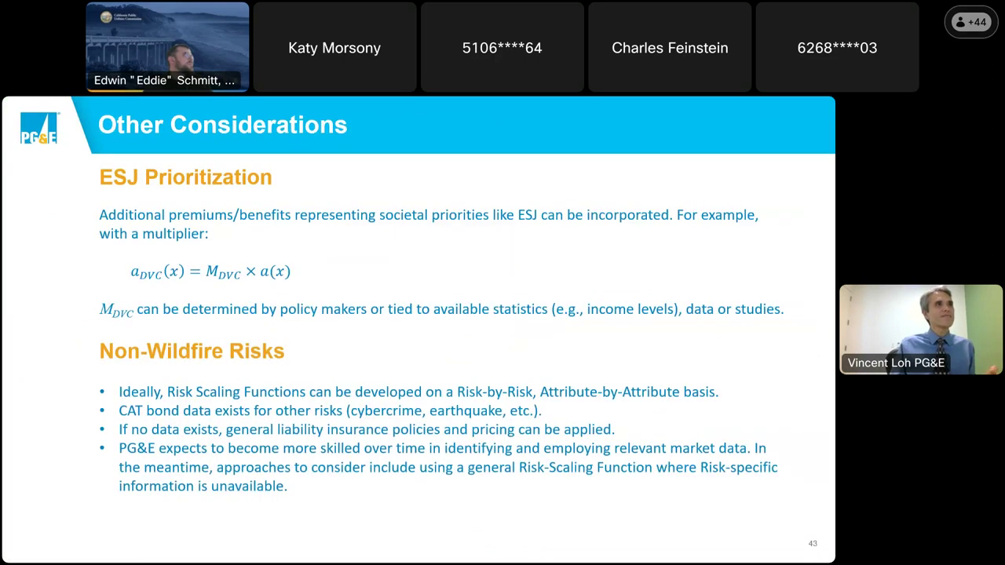